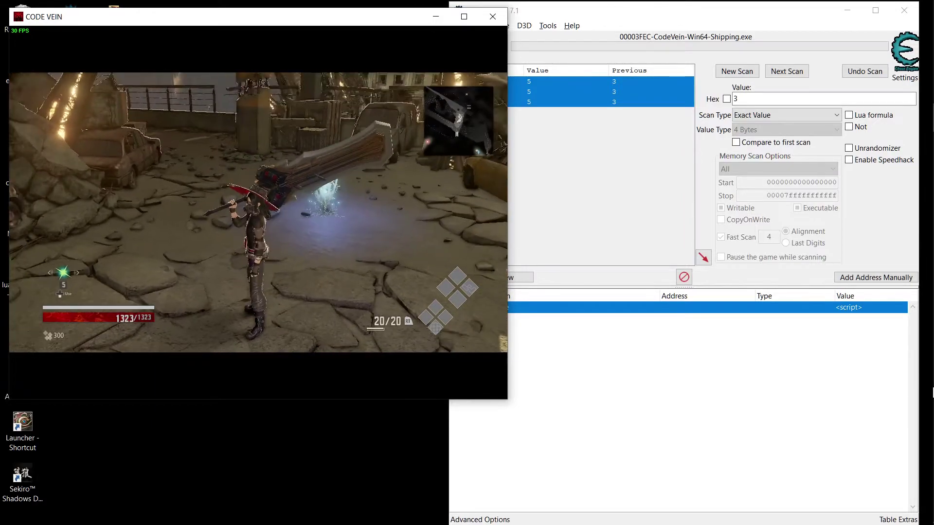
Step: Switch to Cheat Engine, clear the old results and run a first scan for the exact 4-byte value 5
key(alt+Tab)
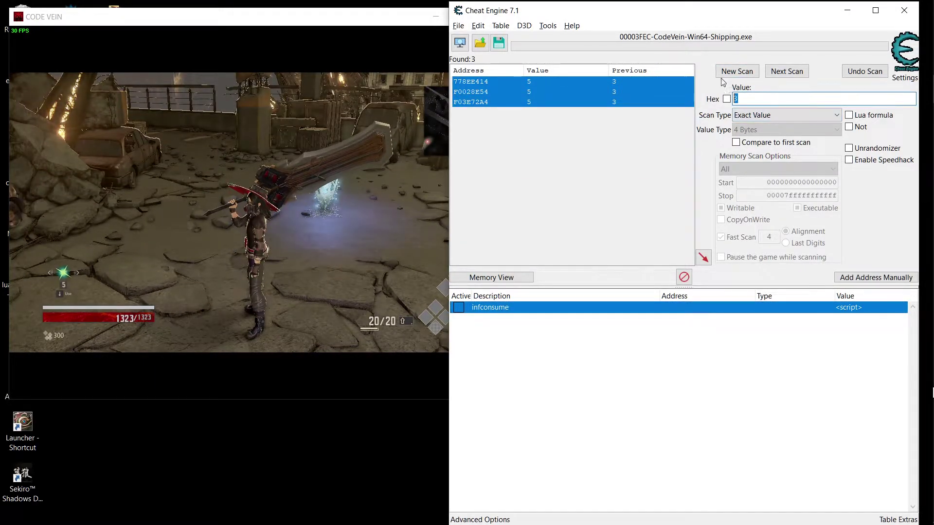
click(744, 73)
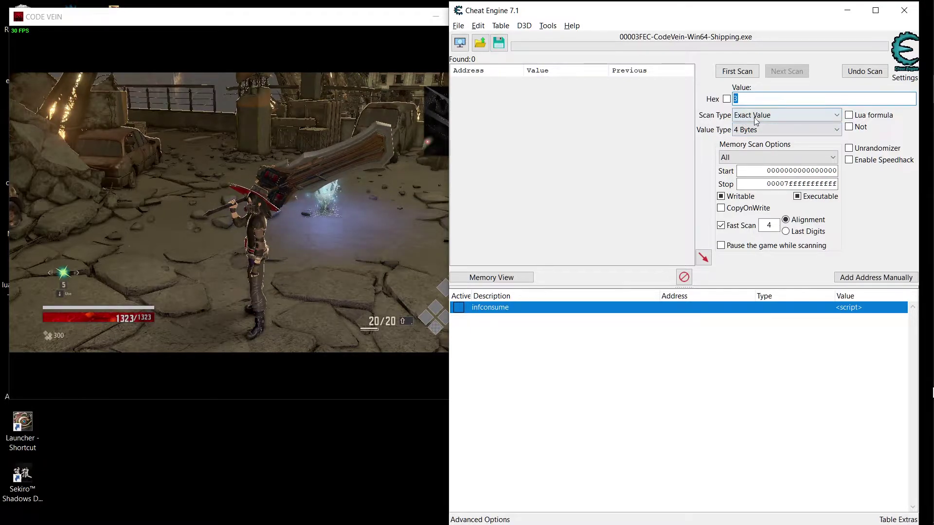
click(724, 200)
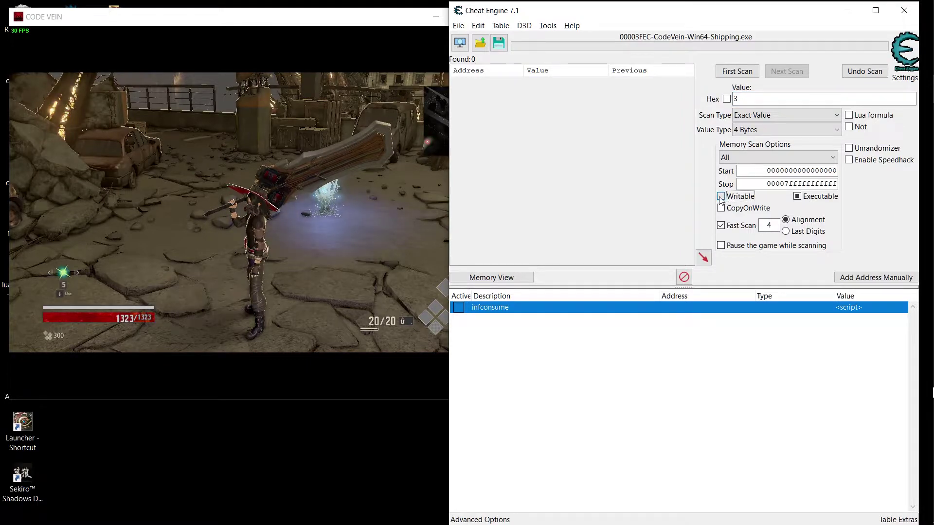
click(721, 196)
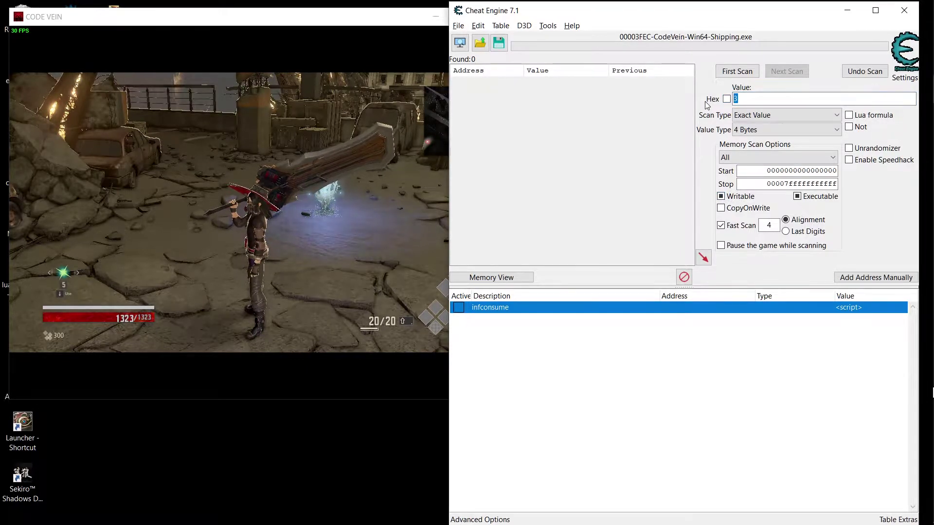
text(5)
click(752, 74)
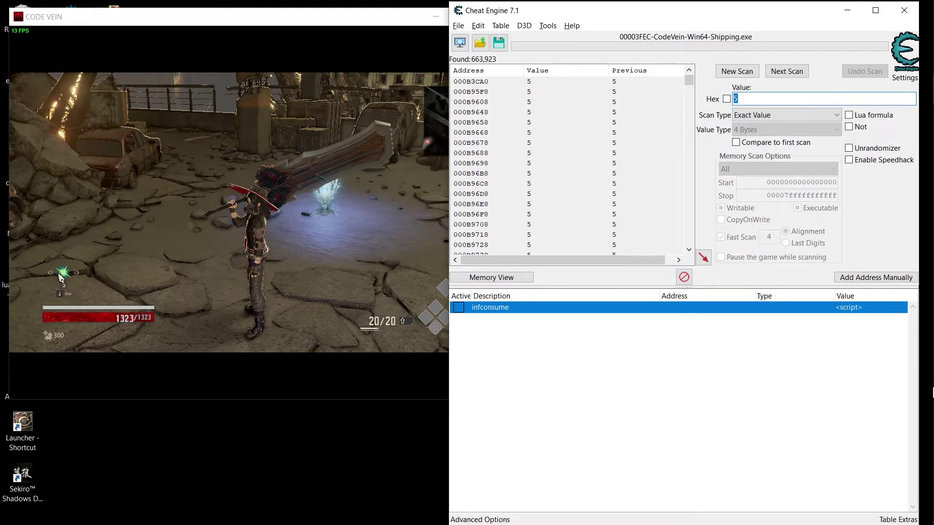
Step: Use one equipped consumable in Code Vein, and narrow the scan results in Cheat Engine to the value 4
click(68, 296)
key(Down)
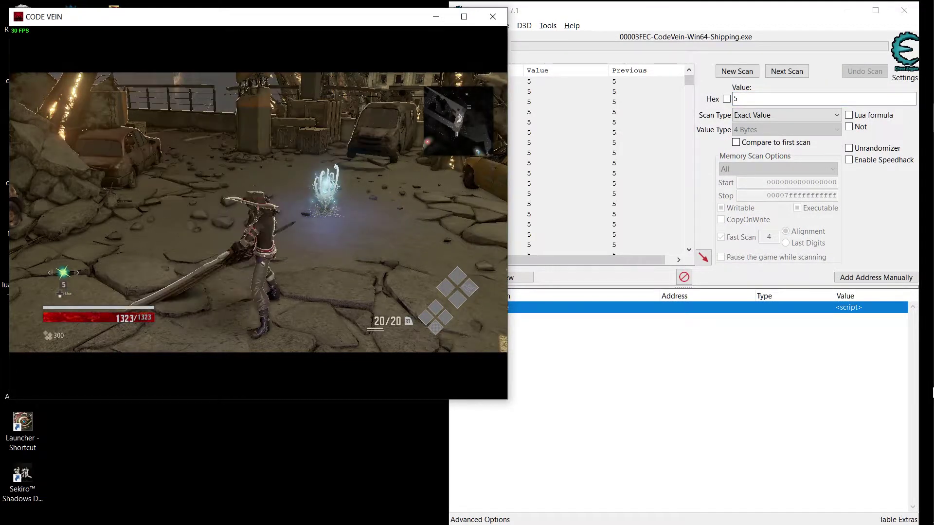
key(alt+Tab)
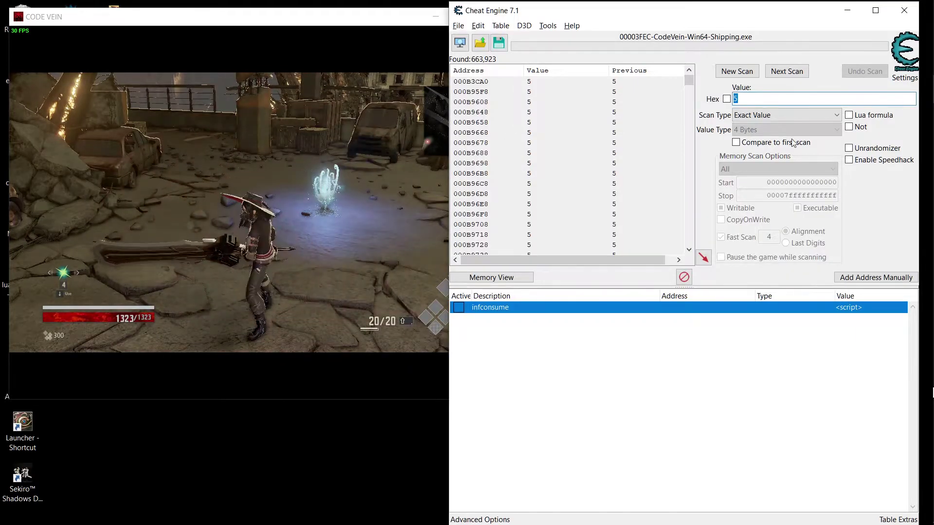
text(4)
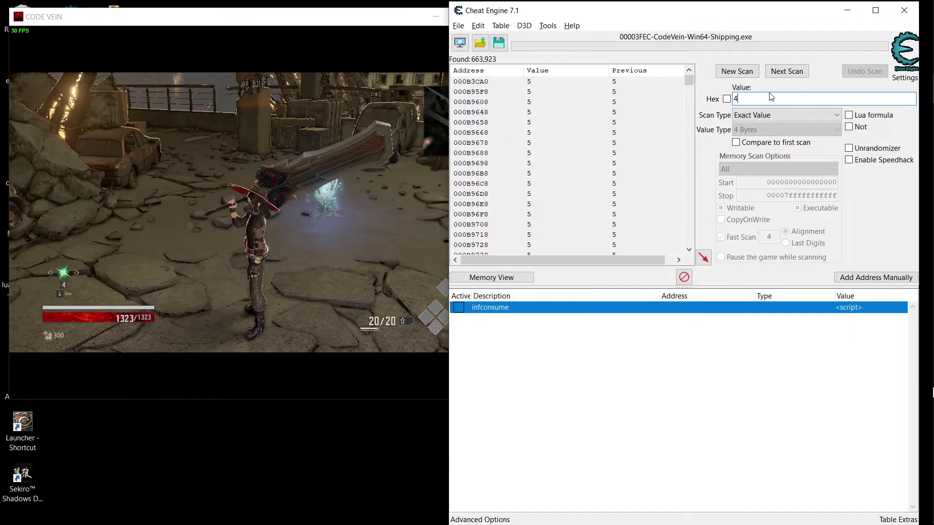
click(792, 73)
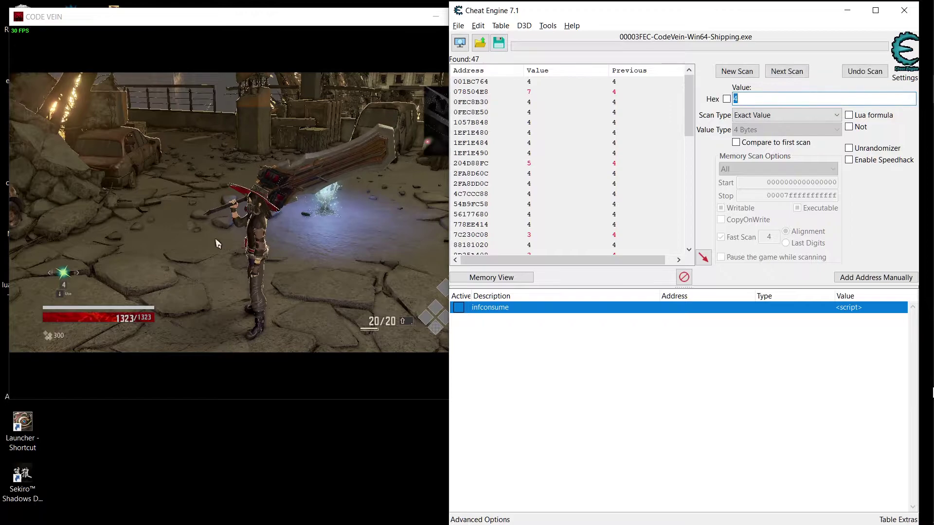
Step: Use another consumable in Code Vein, and filter the remaining results in Cheat Engine for the value 3 twice
key(alt+Tab)
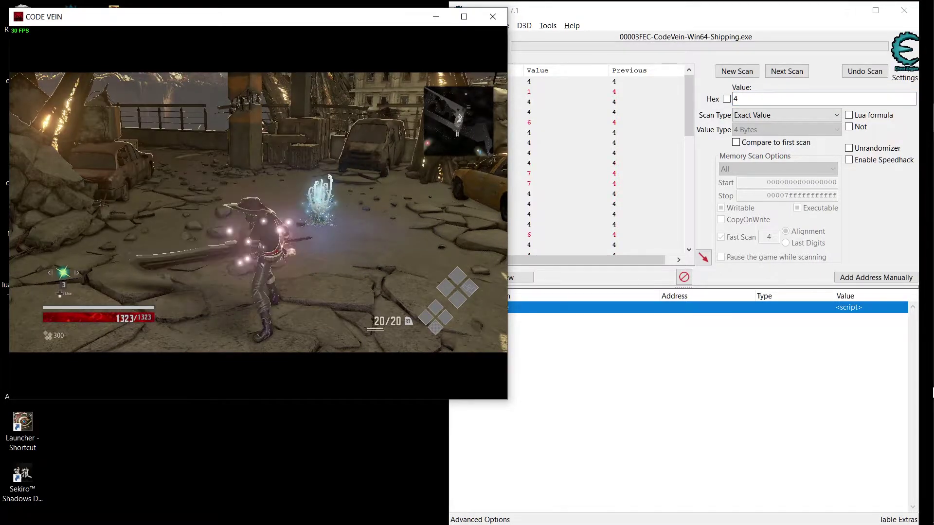
key(alt+Tab)
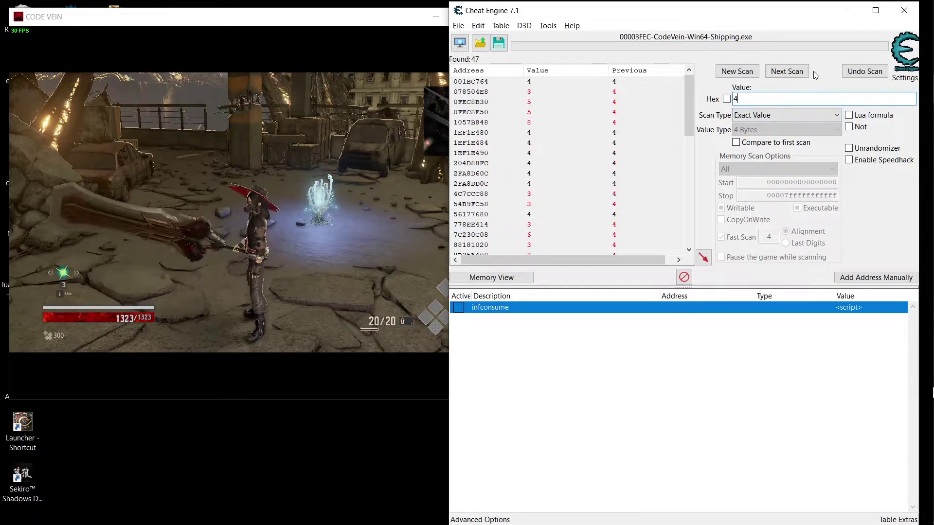
text(3)
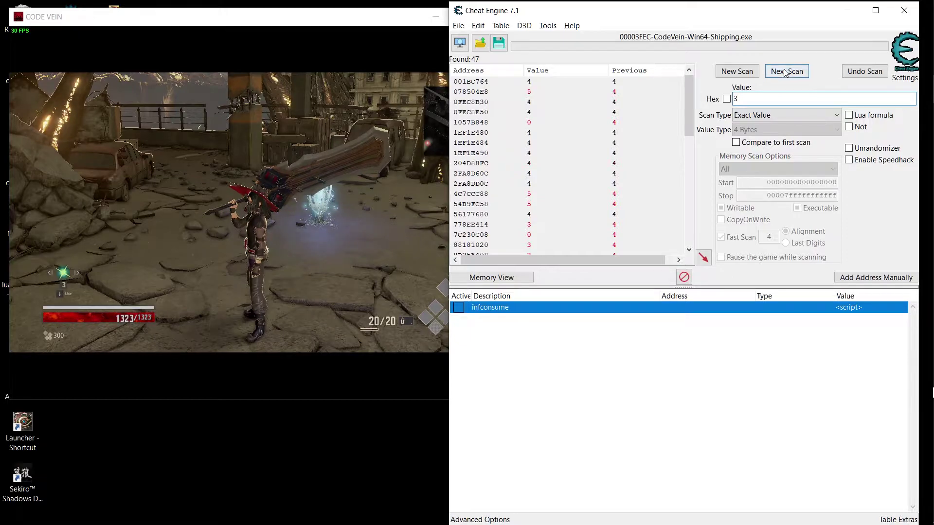
click(785, 72)
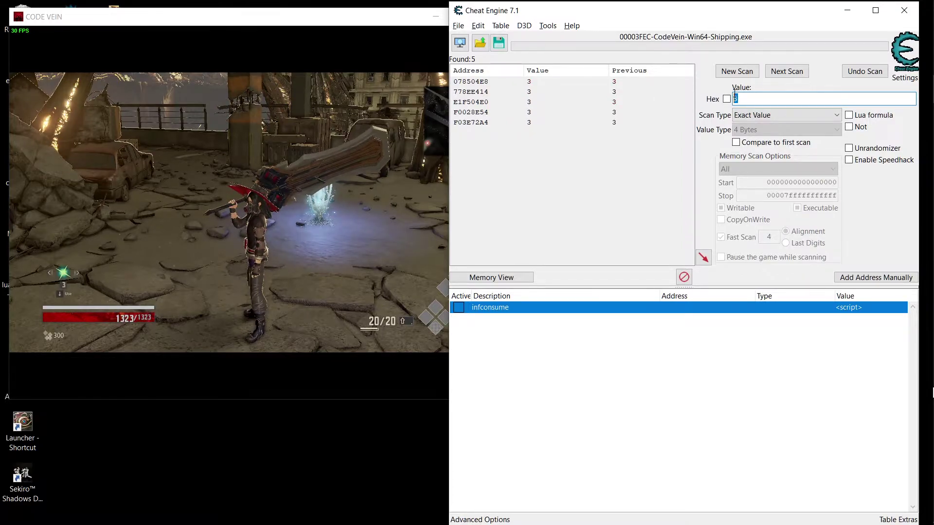
click(784, 71)
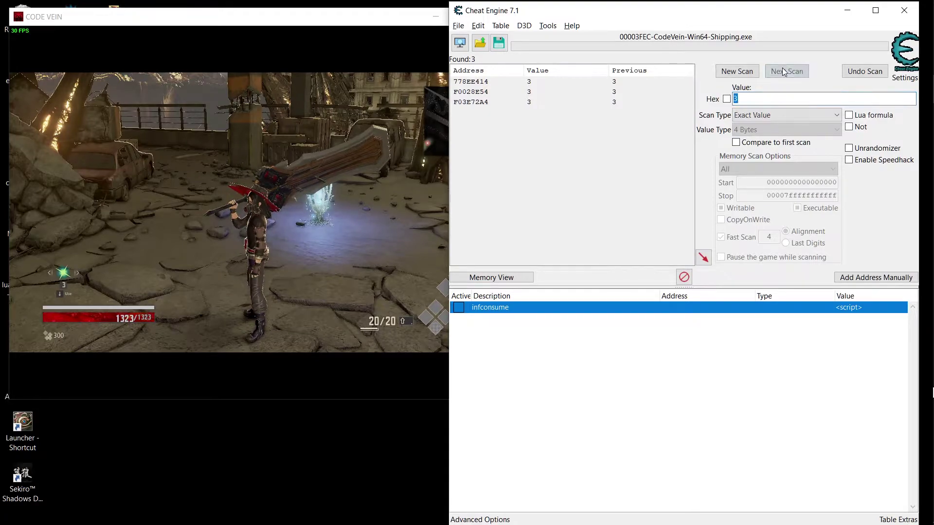
Step: Select all the remaining scan results and add them to the address list
click(534, 92)
click(530, 102)
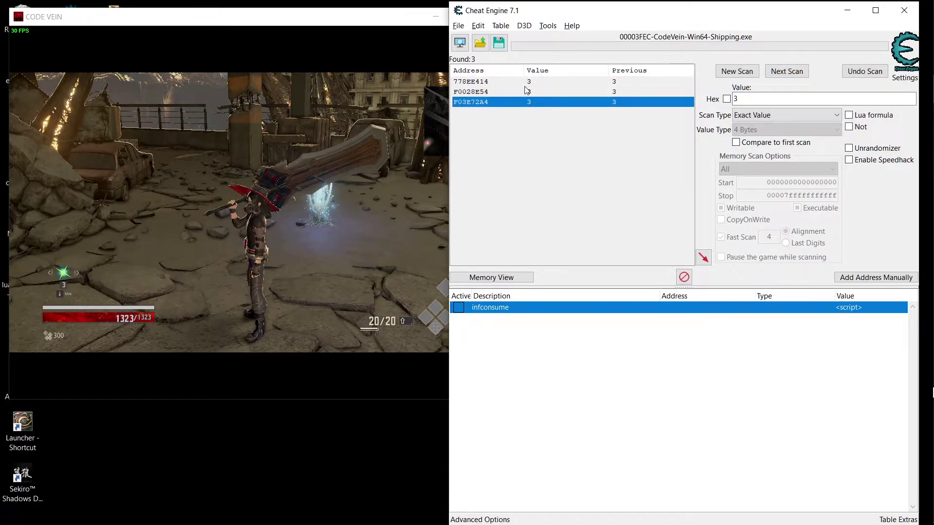
click(528, 81)
click(528, 92)
click(529, 101)
shift+click(532, 85)
right_click(535, 85)
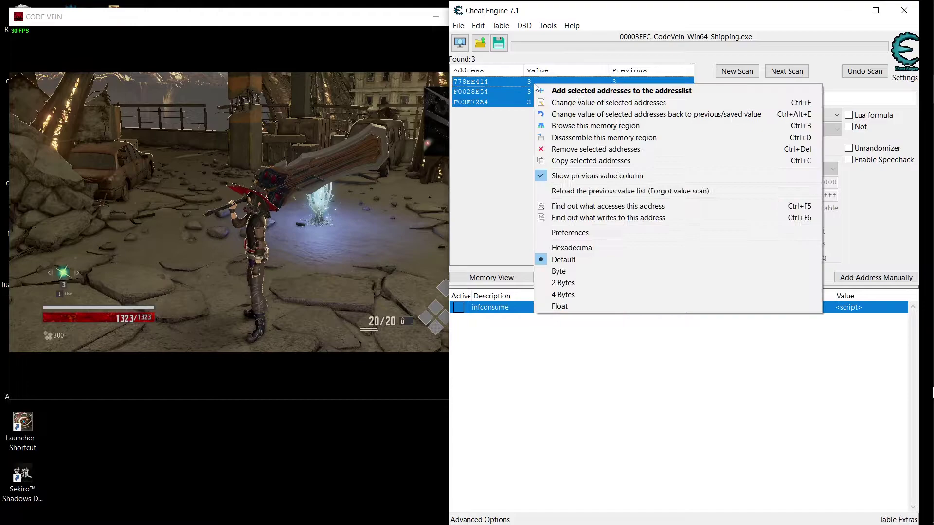
click(568, 92)
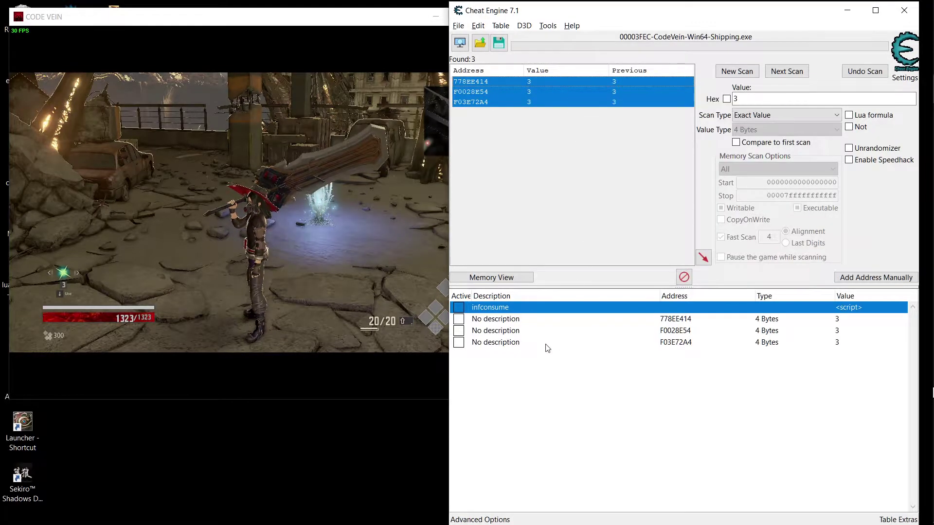
click(525, 330)
click(598, 351)
click(604, 331)
click(594, 319)
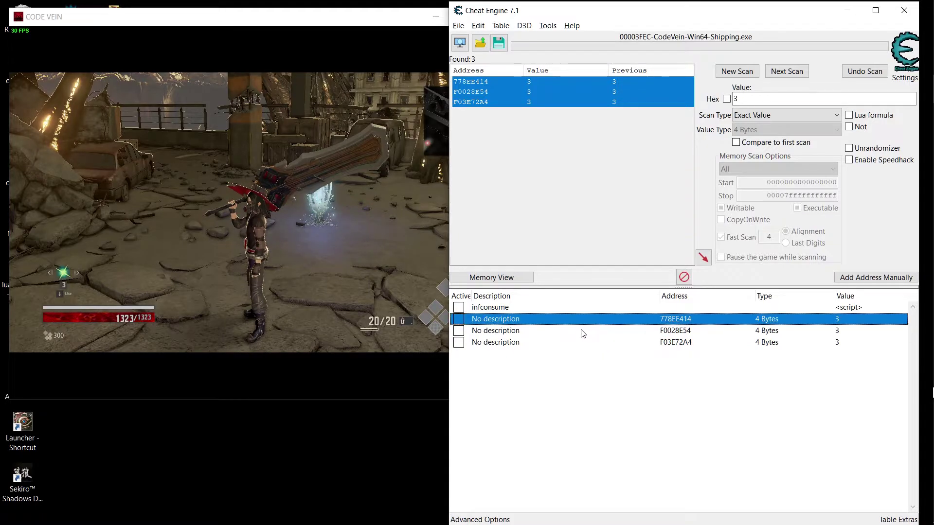
click(581, 330)
click(571, 339)
click(573, 331)
click(577, 321)
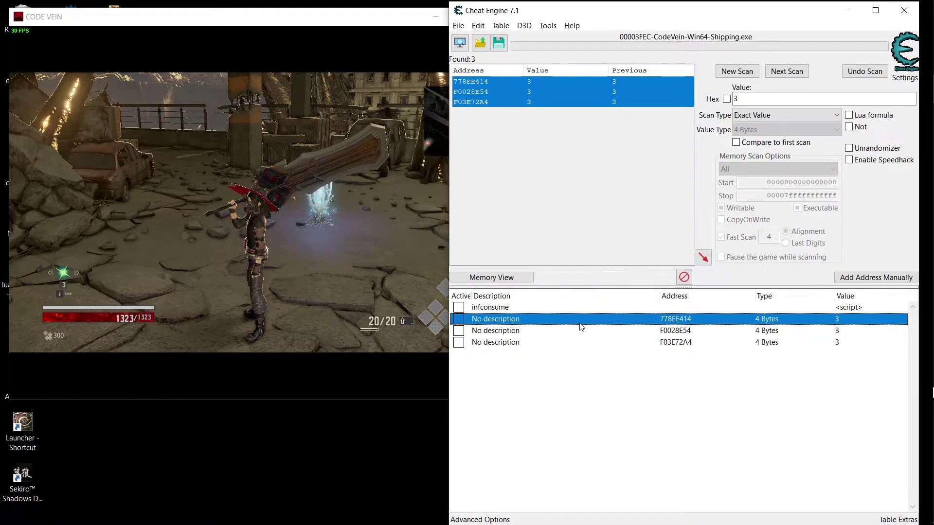
click(560, 330)
click(539, 320)
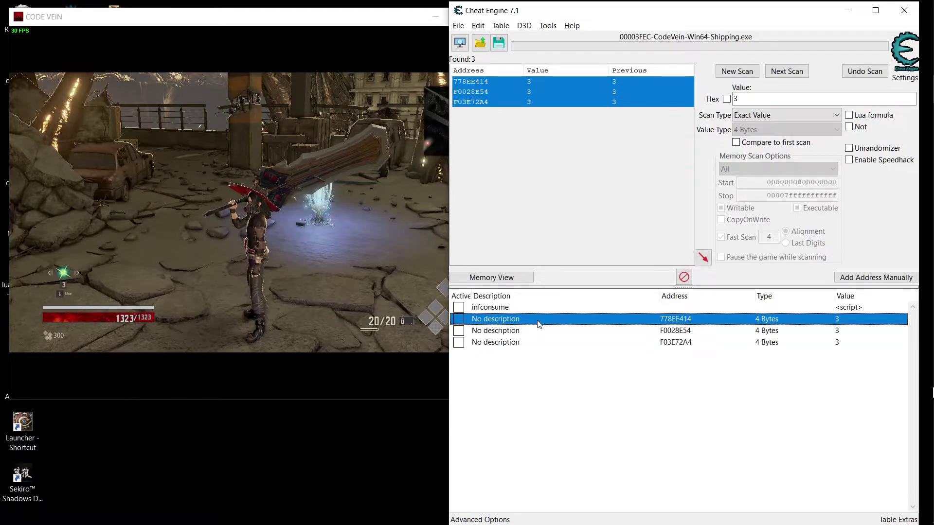
Step: Set the value of address F03E72A4 in the address list to 5
double_click(832, 344)
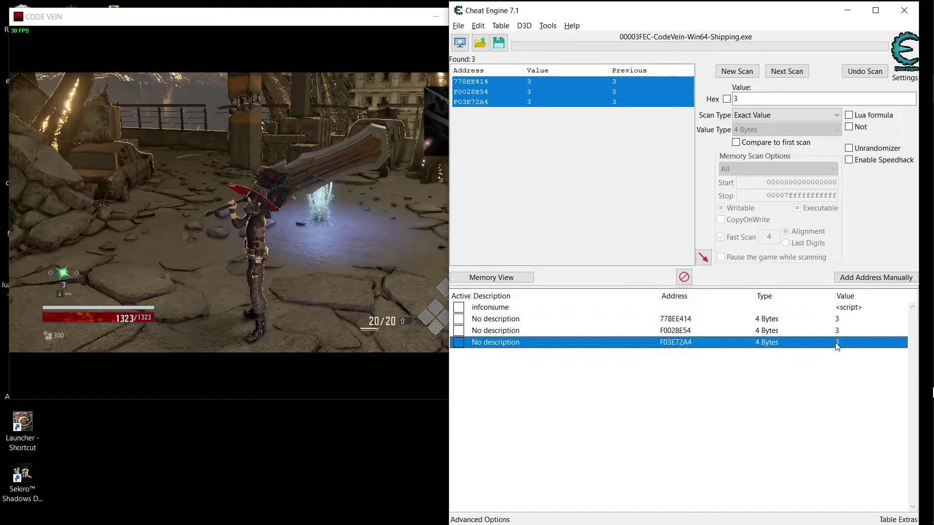
click(456, 239)
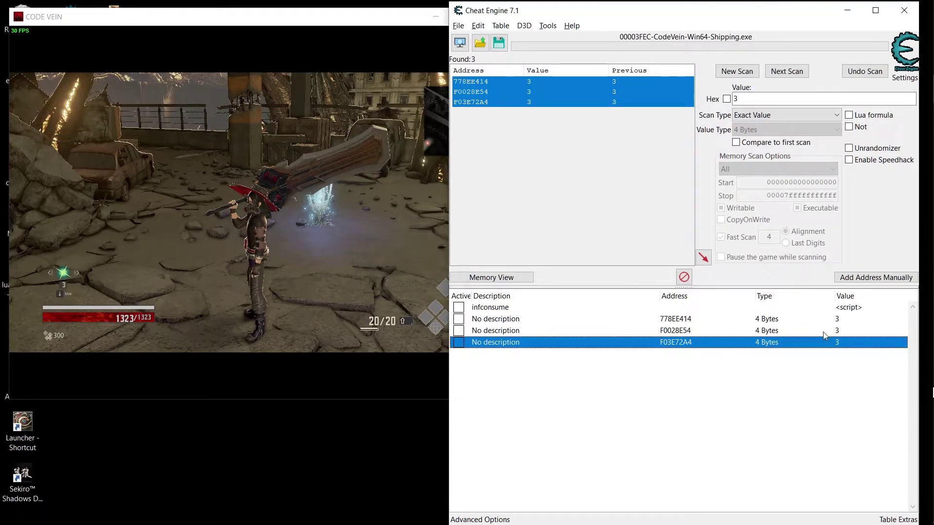
double_click(838, 344)
text(5)
click(510, 281)
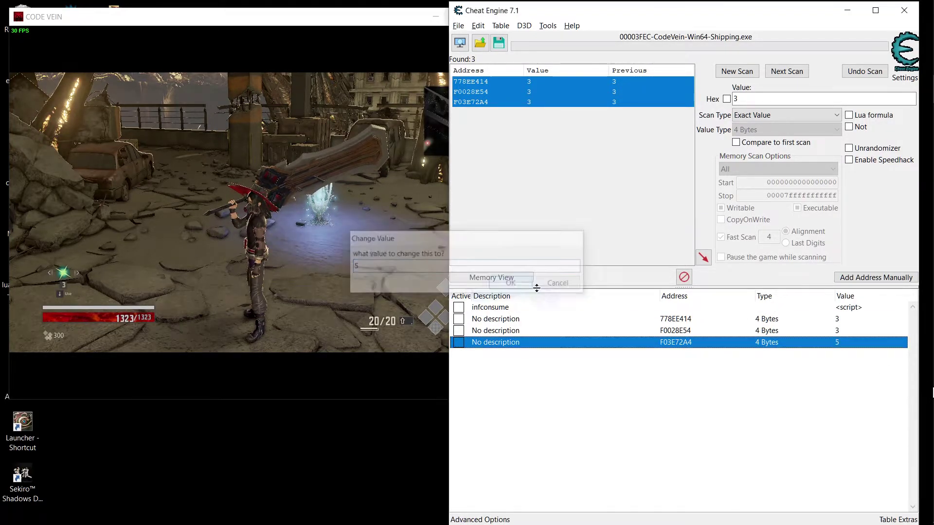
Step: Set the value of address F0028E54 to 7, leaving address 778EE414 unedited
double_click(837, 333)
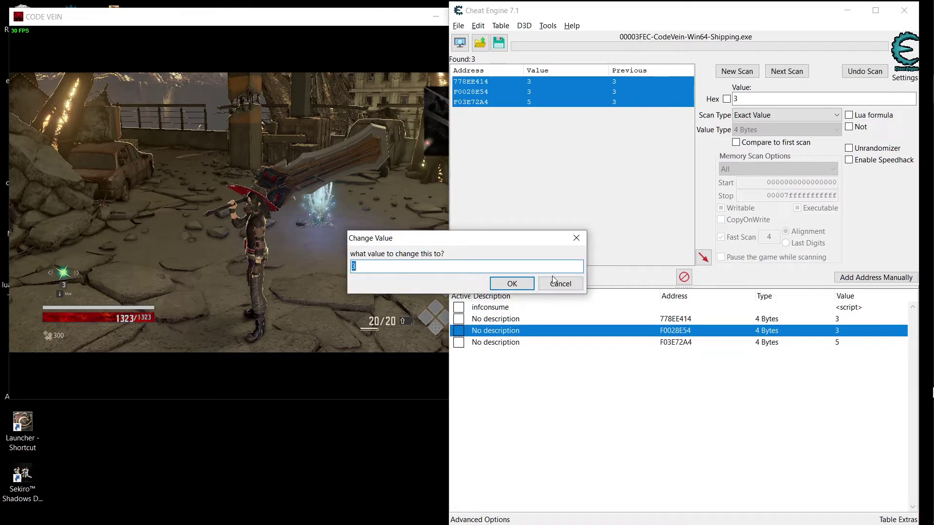
text(7)
click(529, 283)
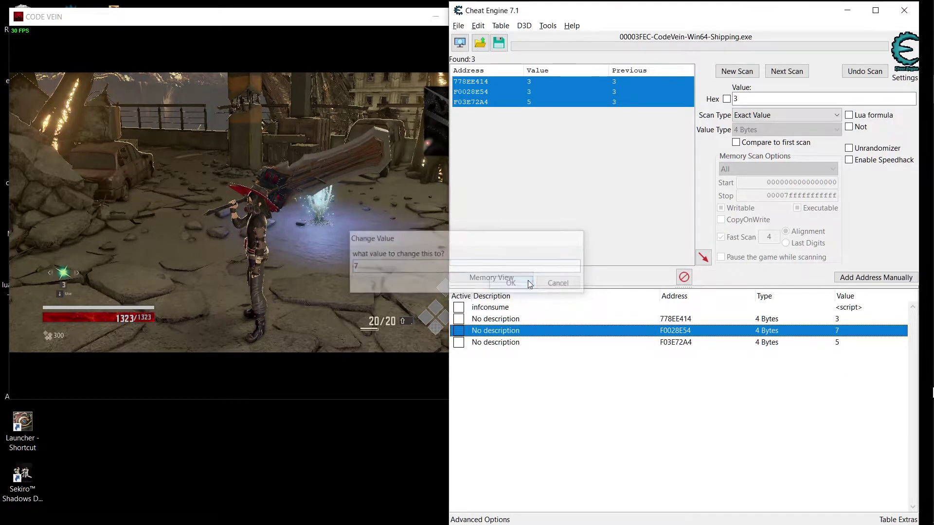
double_click(837, 320)
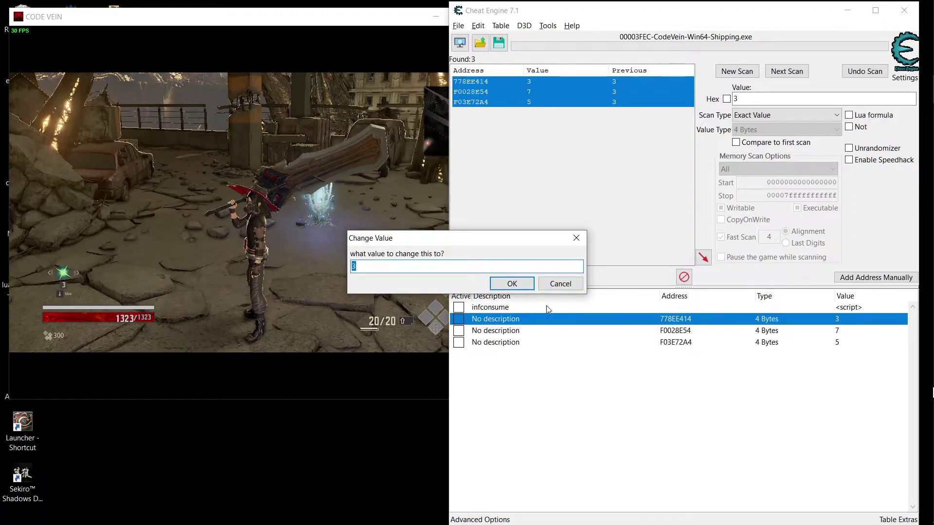
click(576, 237)
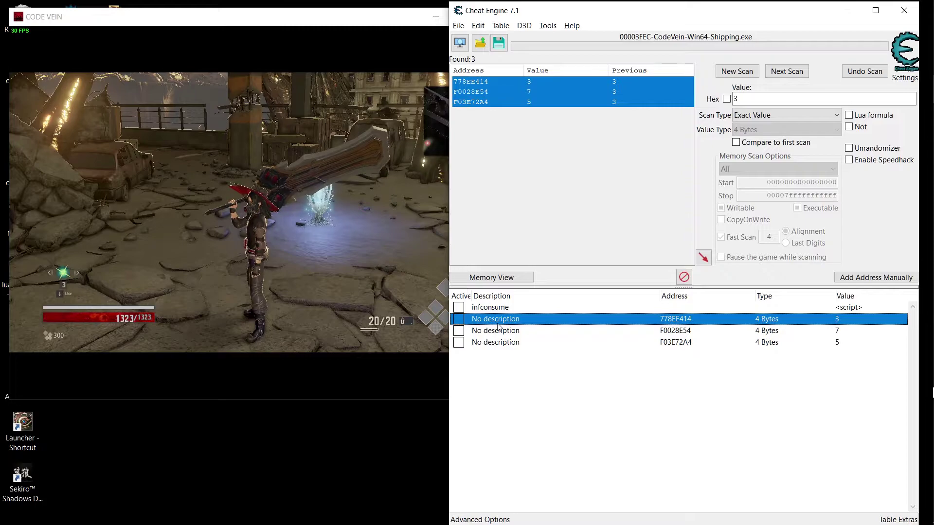
click(841, 346)
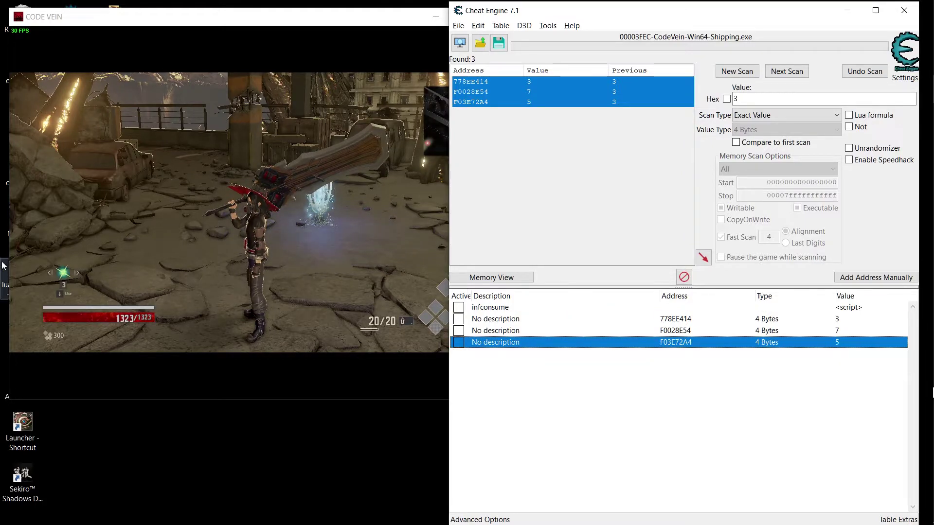
click(838, 334)
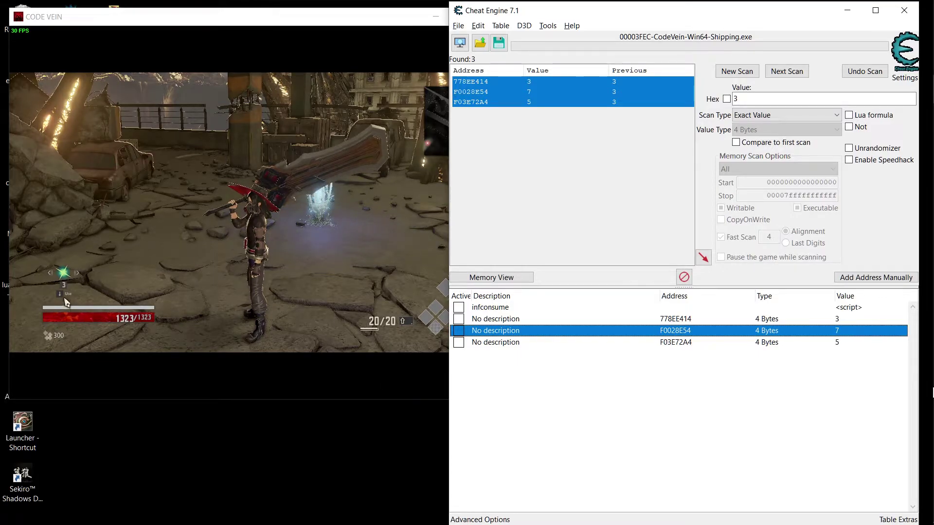
click(838, 323)
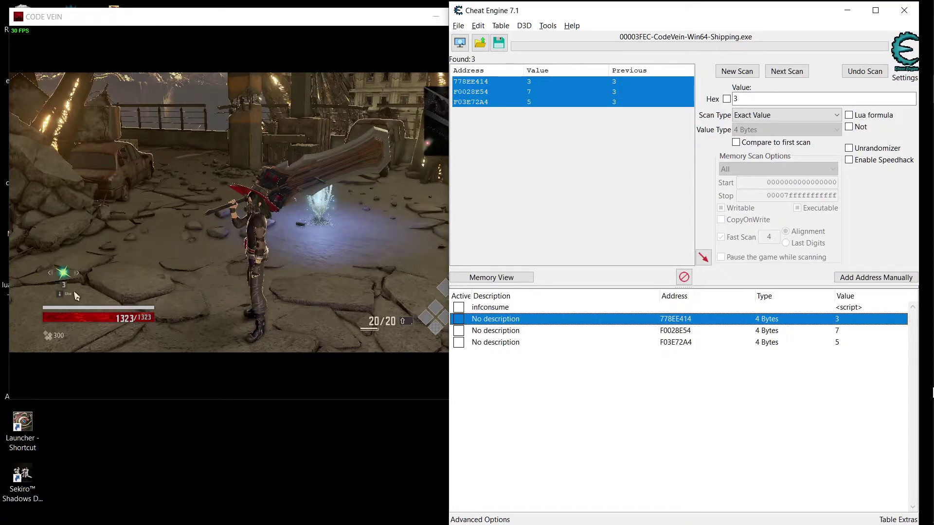
Step: Freeze the values of the three added addresses, test the equipped consumable in Code Vein and return to Cheat Engine
click(458, 332)
click(459, 342)
click(374, 274)
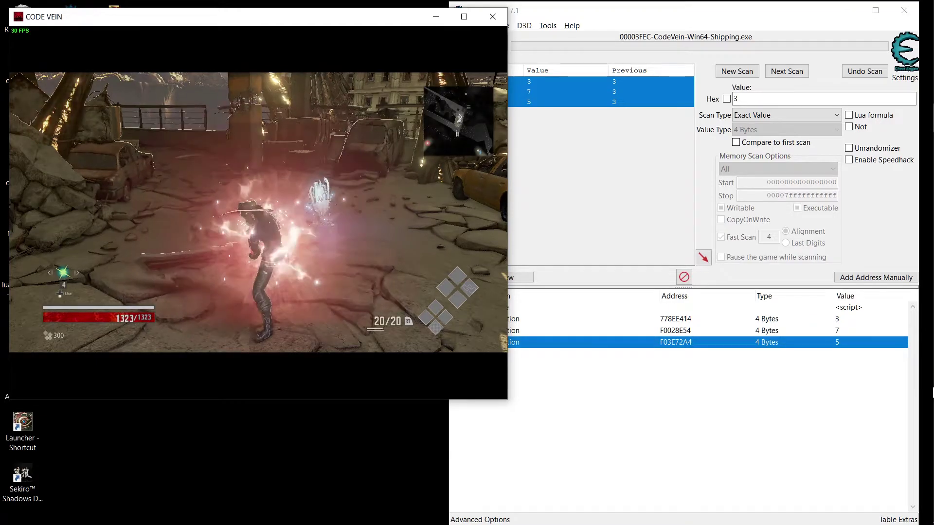
key(alt+Tab)
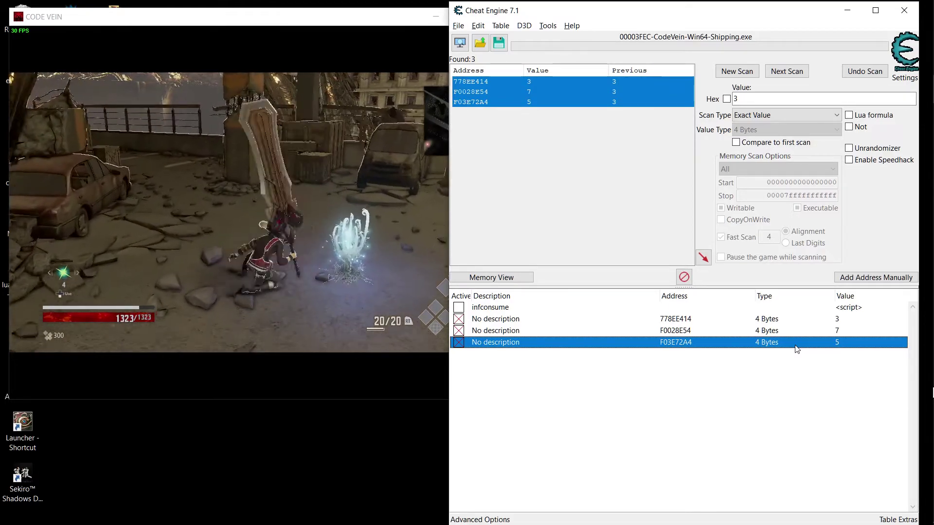
key(alt+Tab)
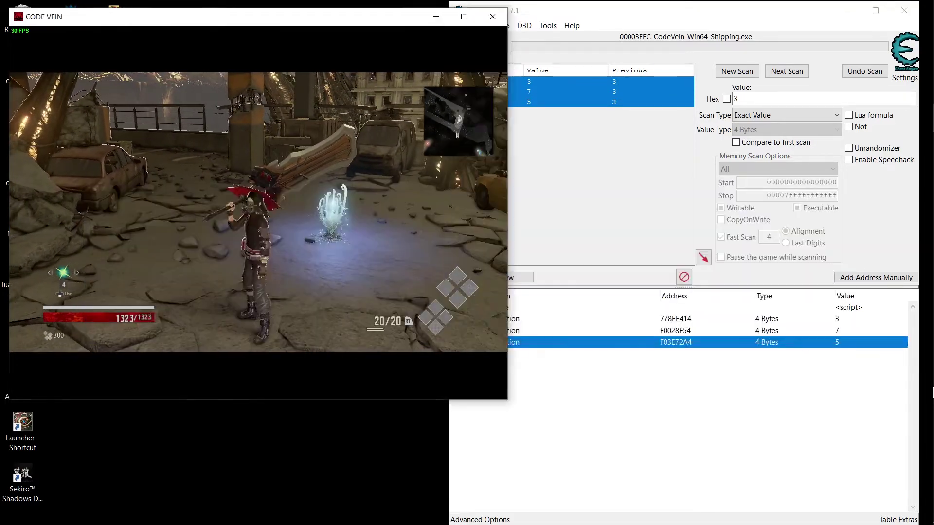
key(alt+Tab)
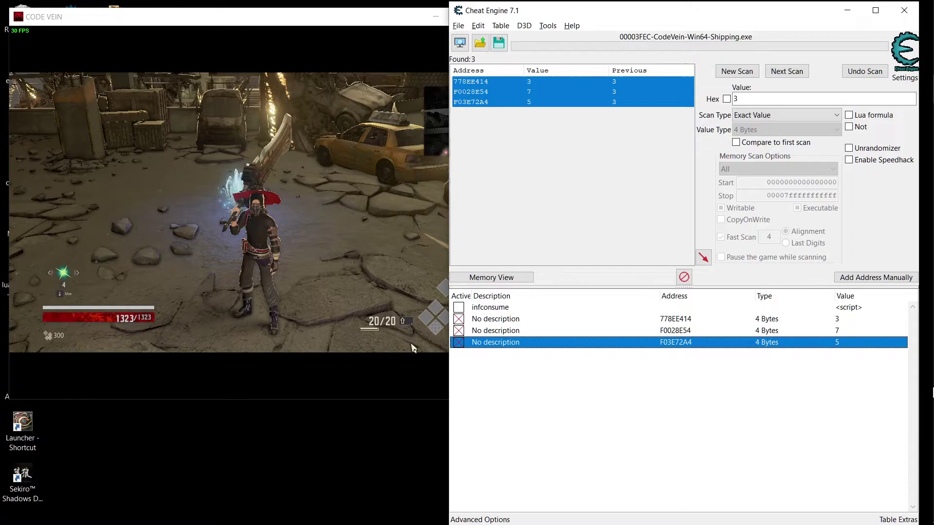
Step: Unfreeze the three added addresses in the address list
click(460, 330)
click(459, 319)
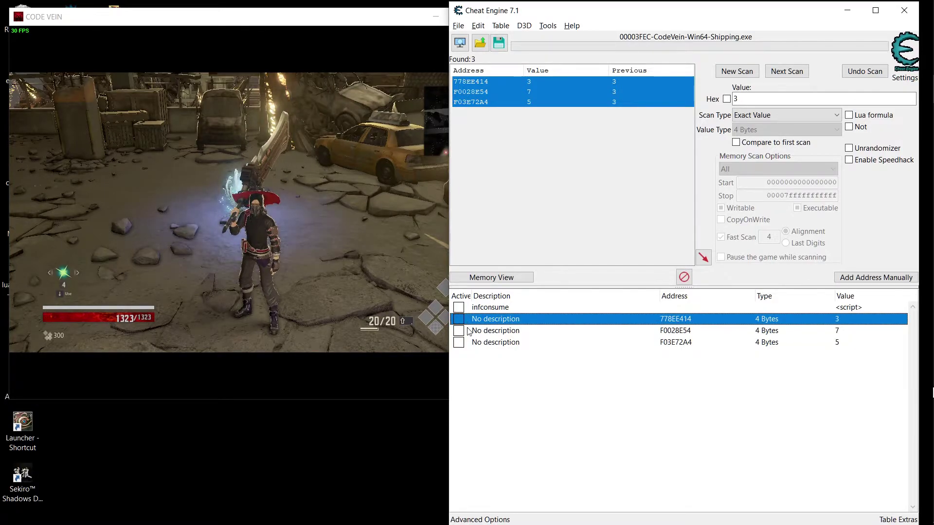
Step: Delete addresses 778EE414 and F0028E54 from the address list
click(460, 331)
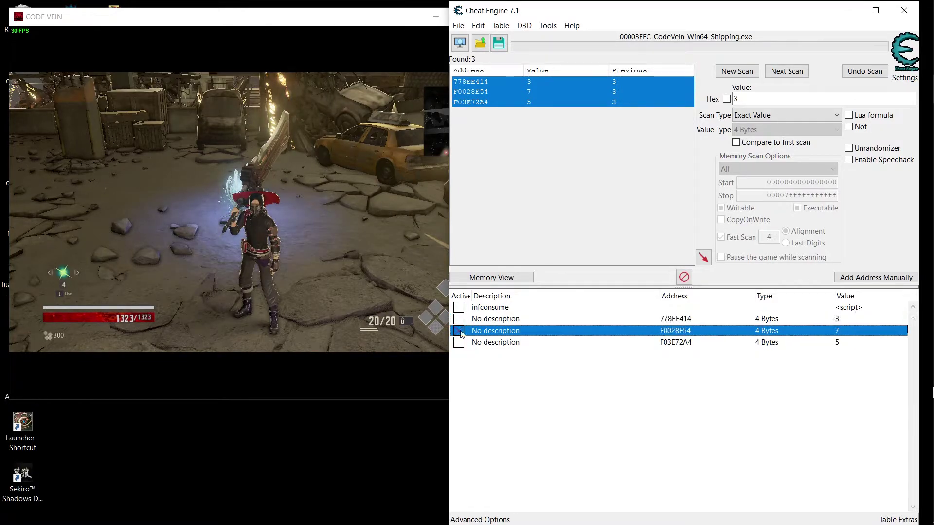
shift+click(494, 319)
right_click(494, 319)
click(538, 50)
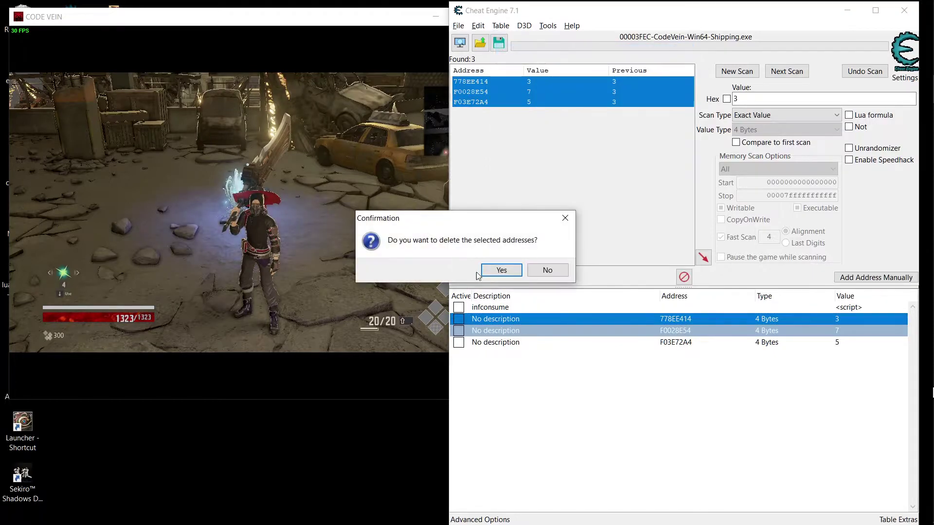
click(501, 271)
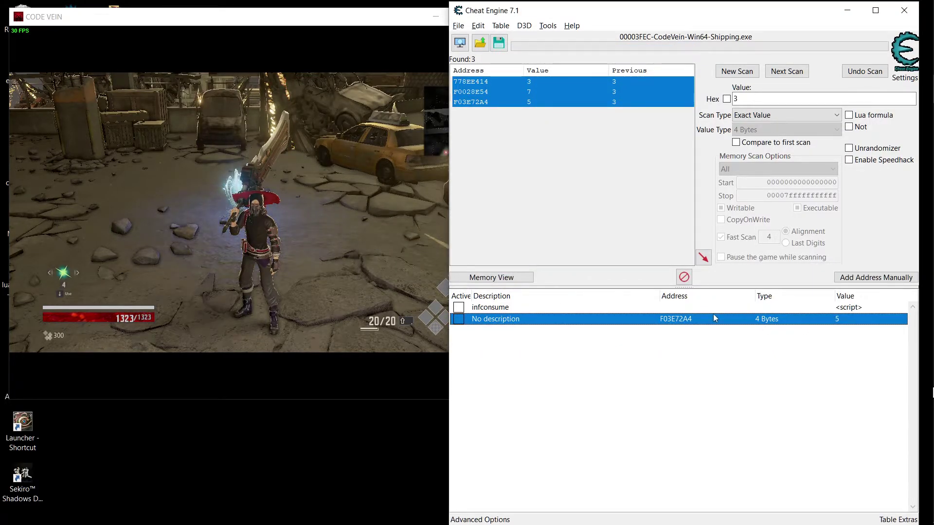
Step: Find out what writes to address F03E72A4 while using the equipped consumable in Code Vein
right_click(638, 321)
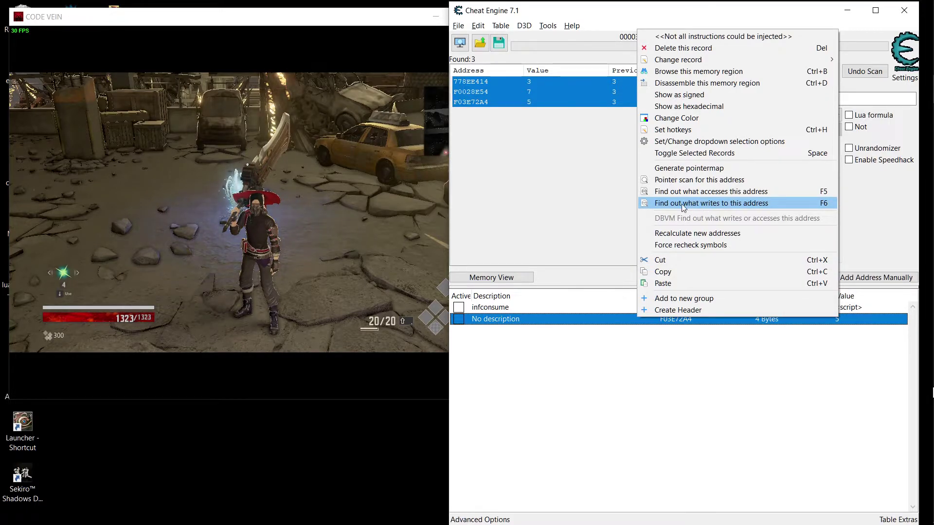
click(724, 204)
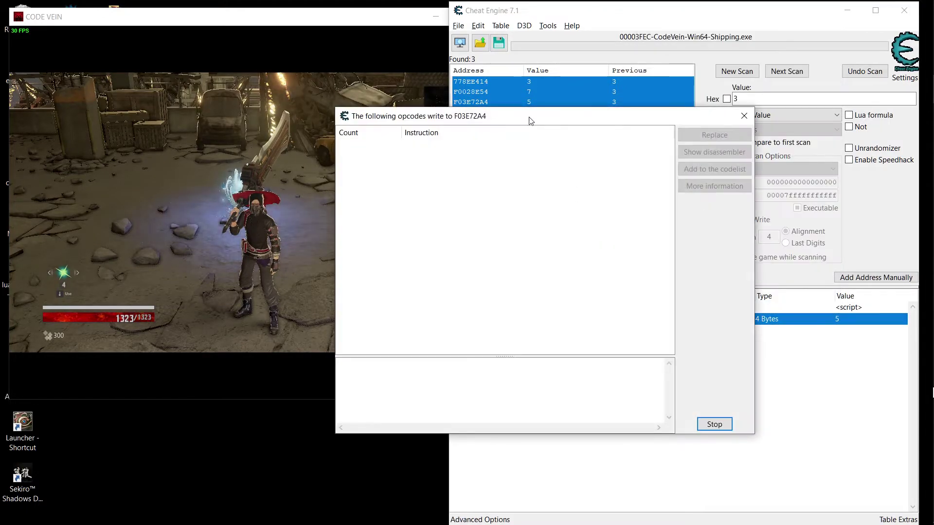
key(alt+Tab)
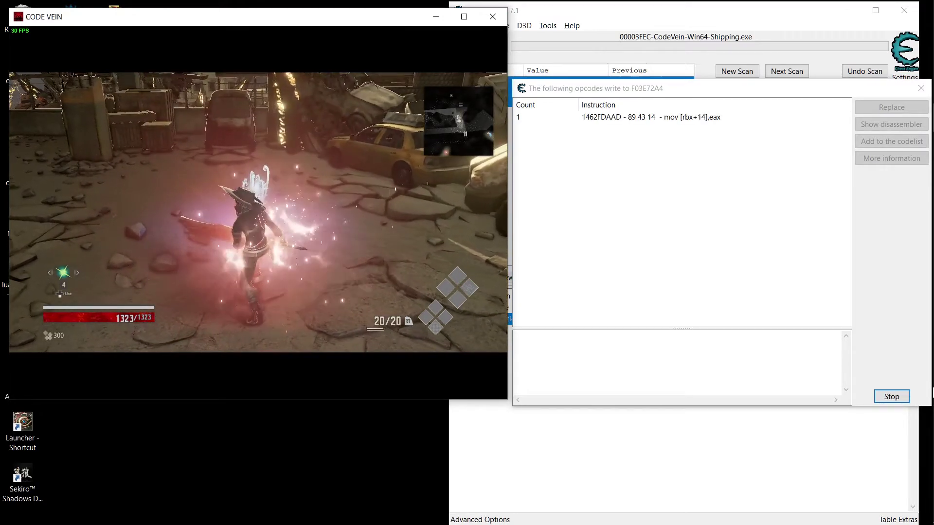
key(alt+Tab)
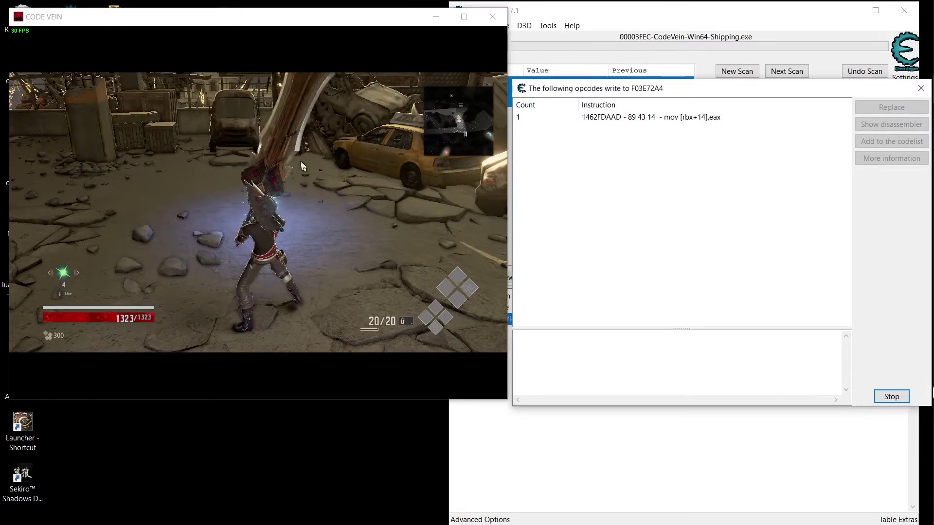
Step: Show the captured mov [rbx+14],eax instruction in the disassembler and reposition the Memory Viewer window
click(616, 117)
drag(689, 95, 565, 93)
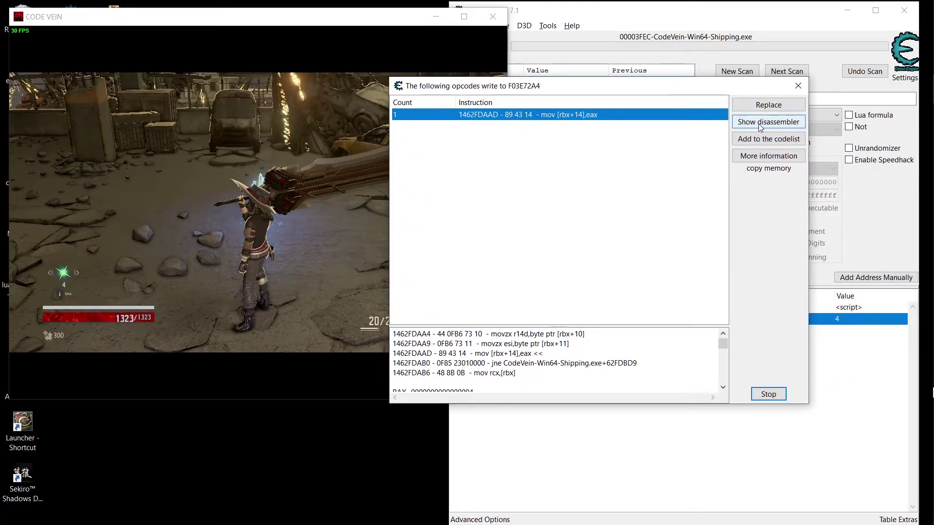
click(771, 122)
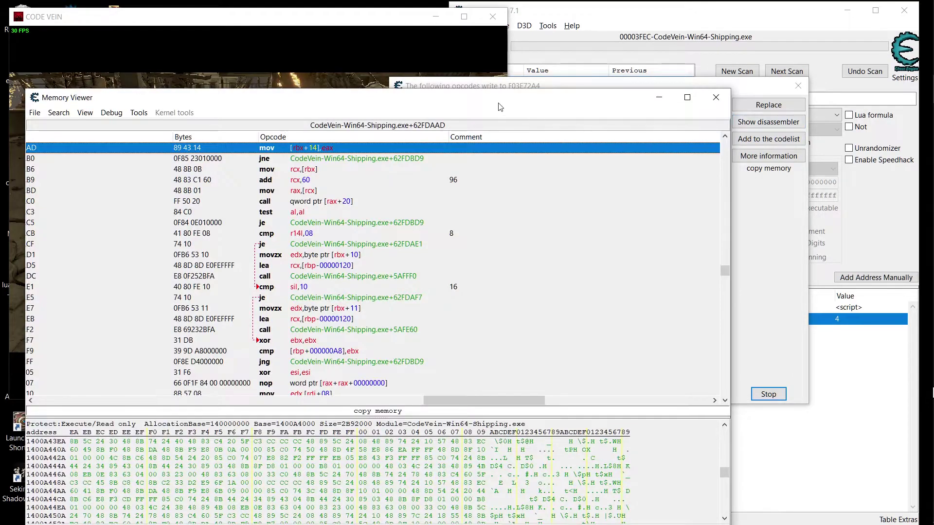
drag(460, 101, 608, 103)
drag(528, 101, 470, 140)
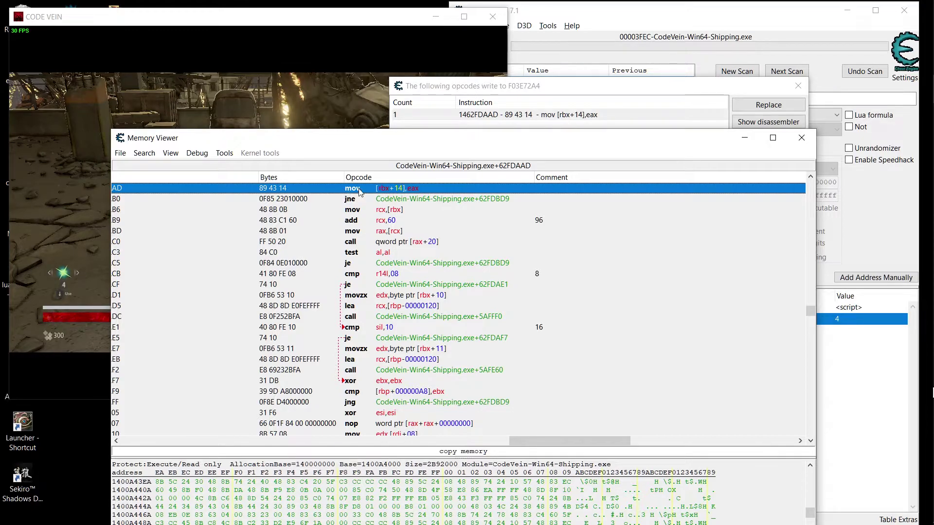
Step: Create an auto assemble script with the AOB injection template at "CodeVein-Win64-Shipping.exe"+62FDAAD, keeping the default symbol name INJECT
click(224, 153)
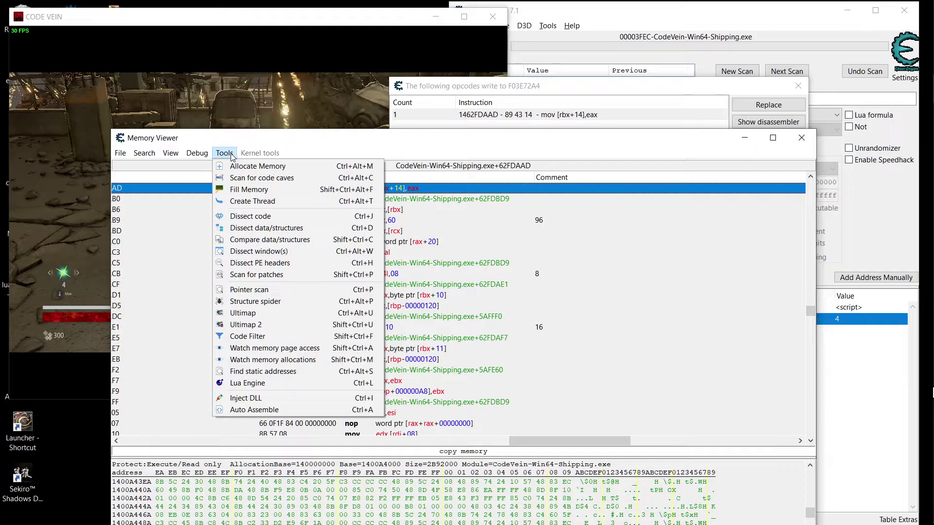
click(232, 157)
click(226, 155)
click(230, 159)
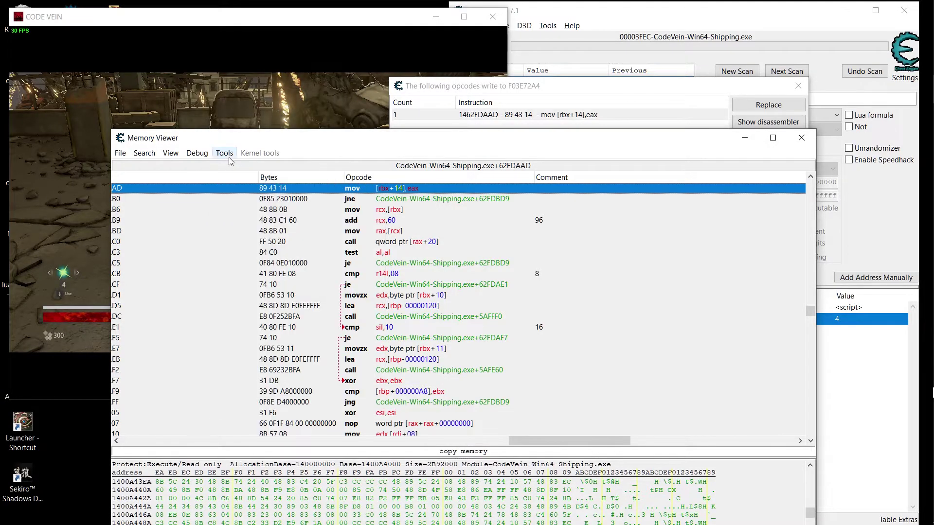
click(227, 154)
click(243, 411)
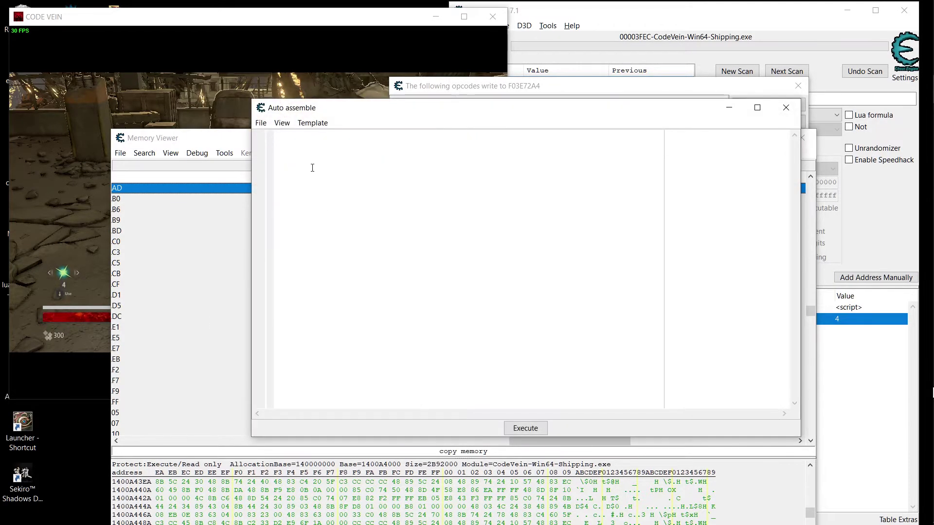
click(312, 123)
click(331, 184)
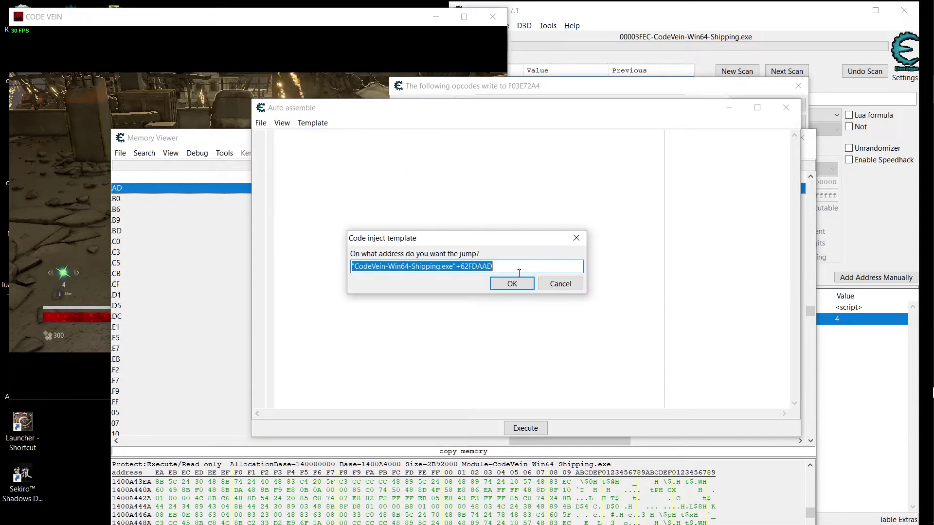
click(519, 285)
click(520, 285)
Step: Replace eax with 100 in the script's mov [rbx+14],eax line under the code label
scroll(375, 298, down, 2)
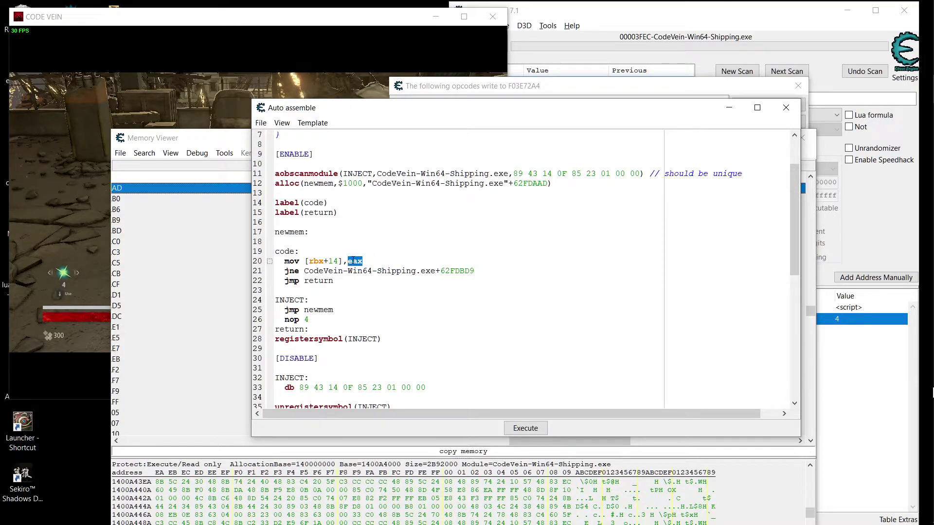
text(100)
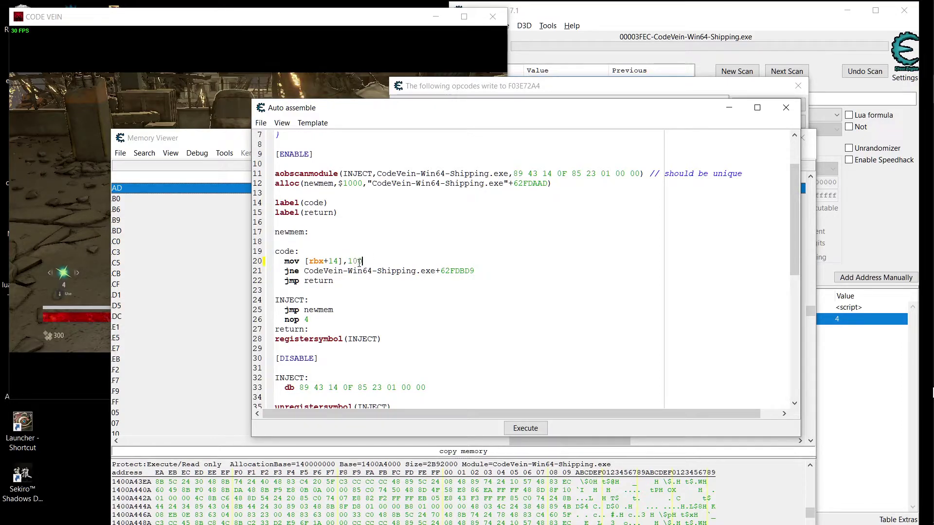
text(0)
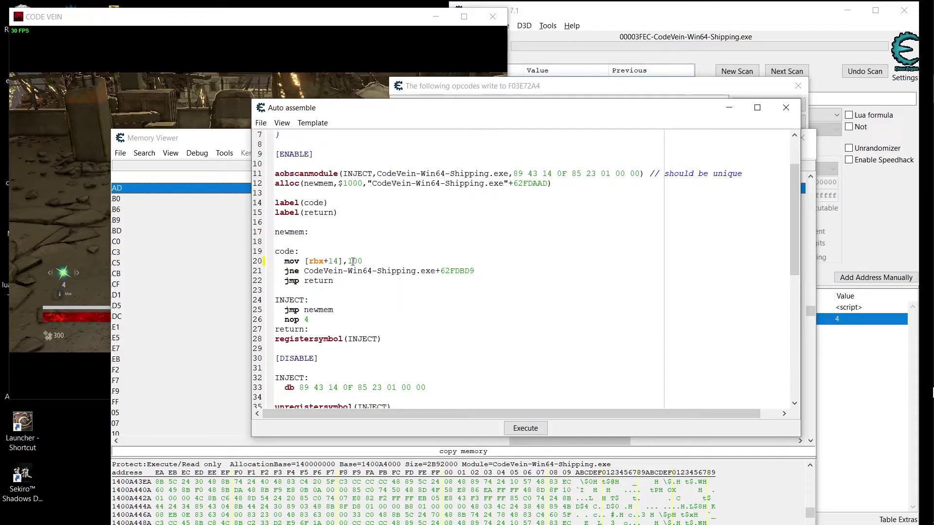
Step: Assign the script to the current cheat table and close the Auto assemble, Memory Viewer and opcode windows
click(261, 123)
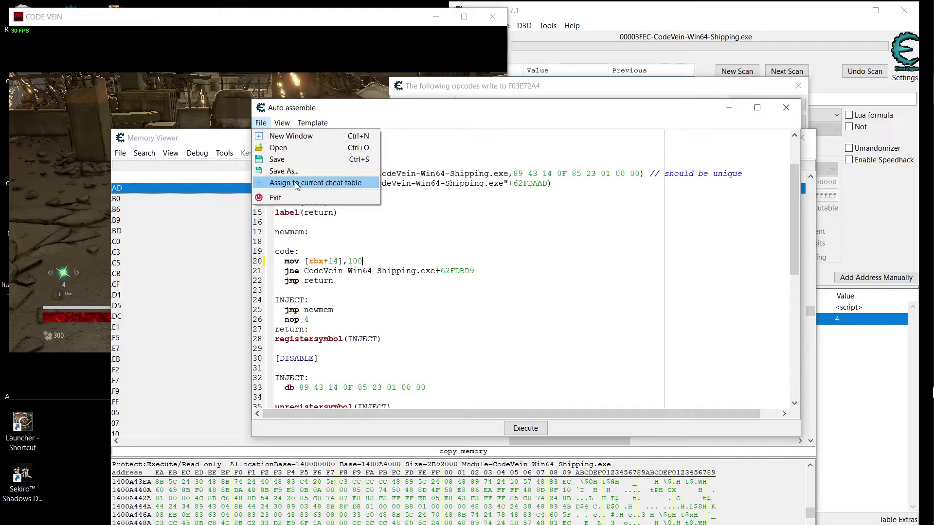
click(277, 183)
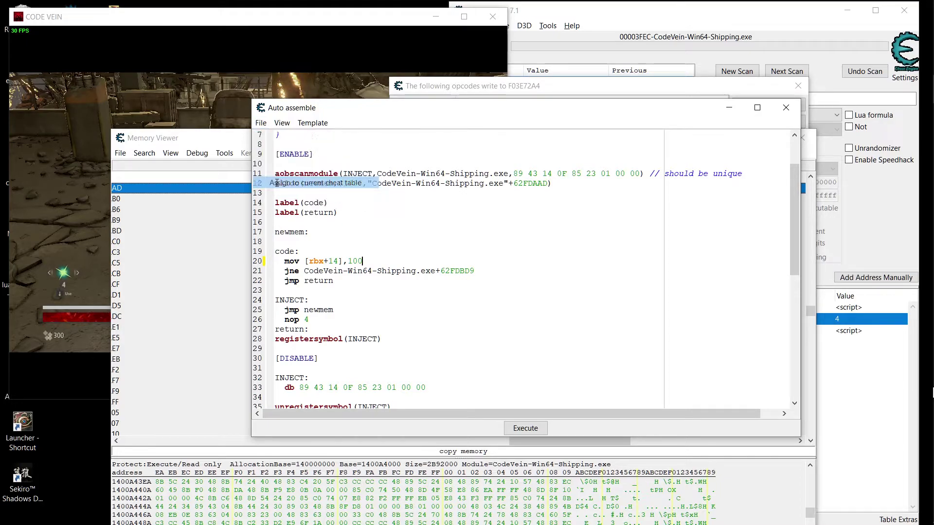
click(263, 123)
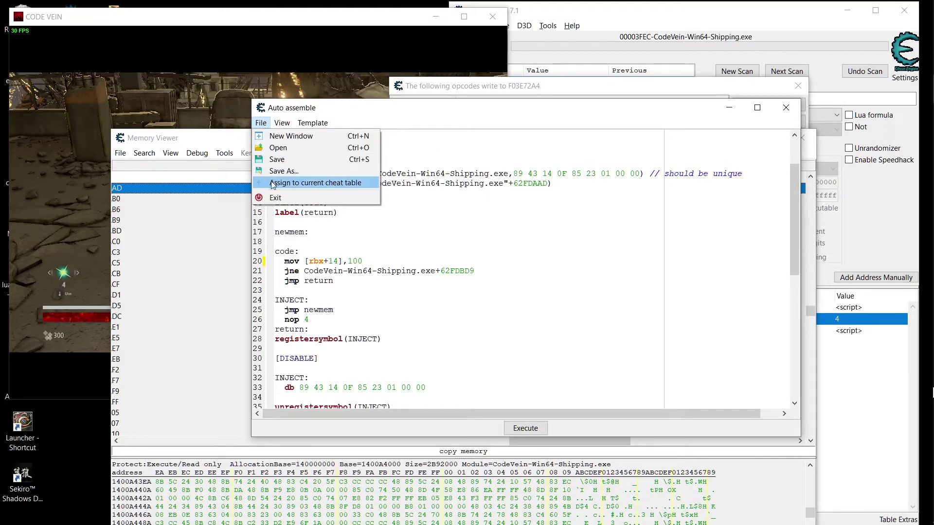
click(641, 114)
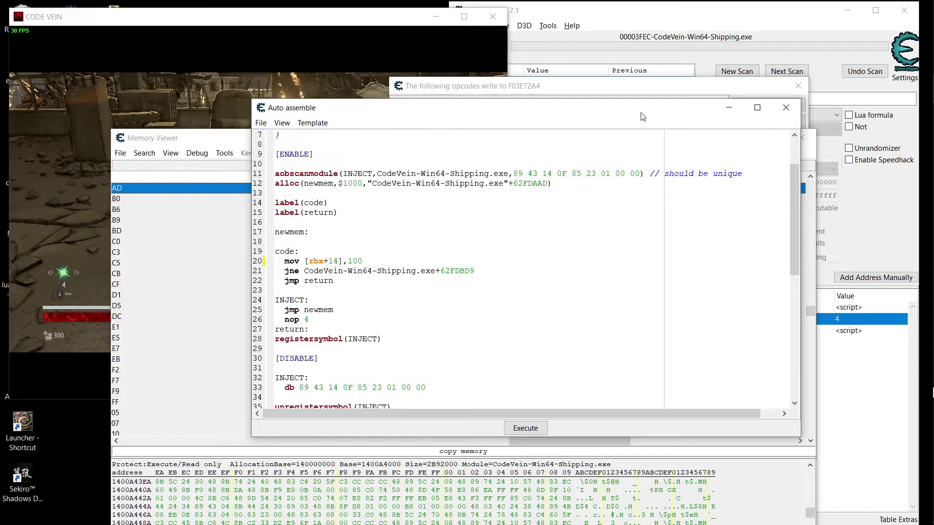
click(786, 108)
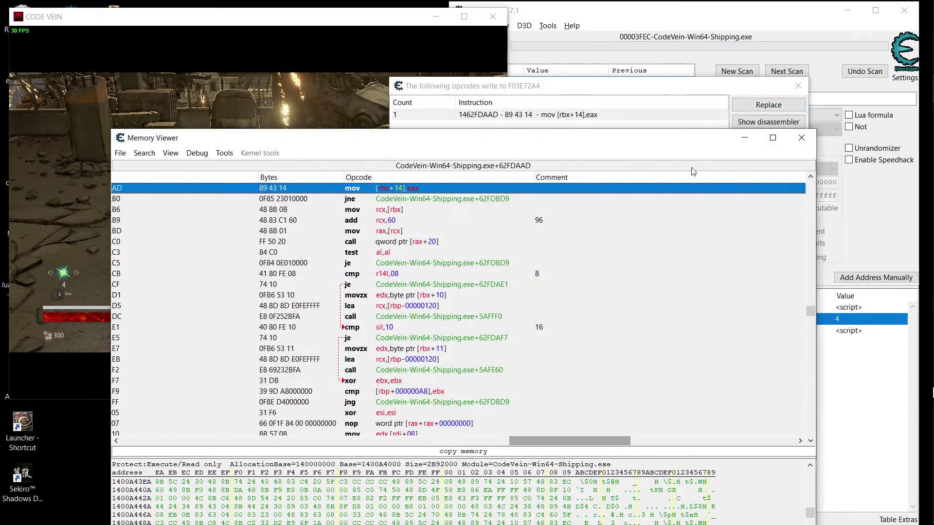
click(802, 137)
click(798, 82)
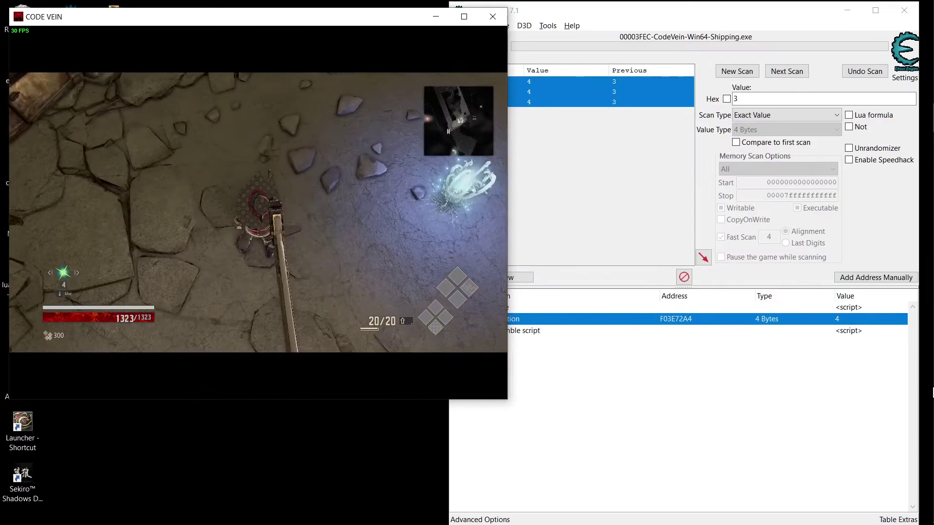
Step: Rename the new Auto Assemble script entry in the address list as cons
double_click(492, 331)
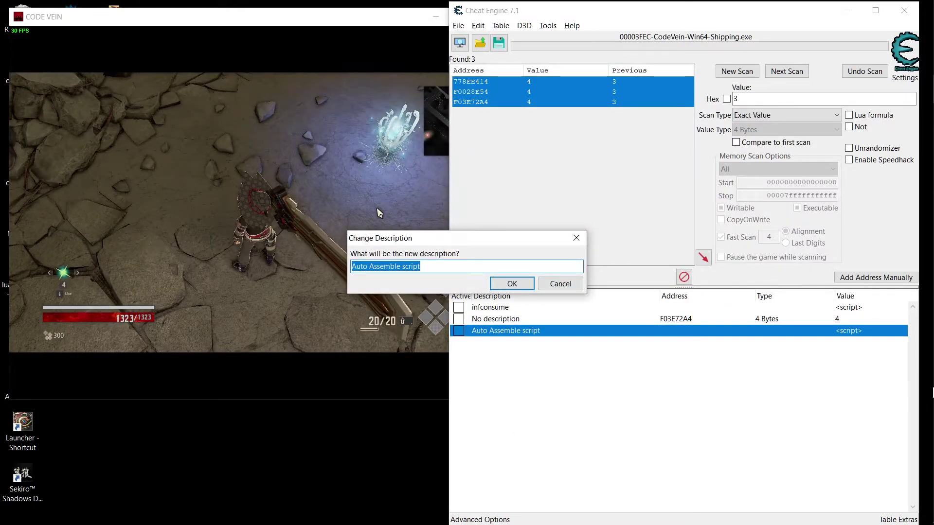
text(const)
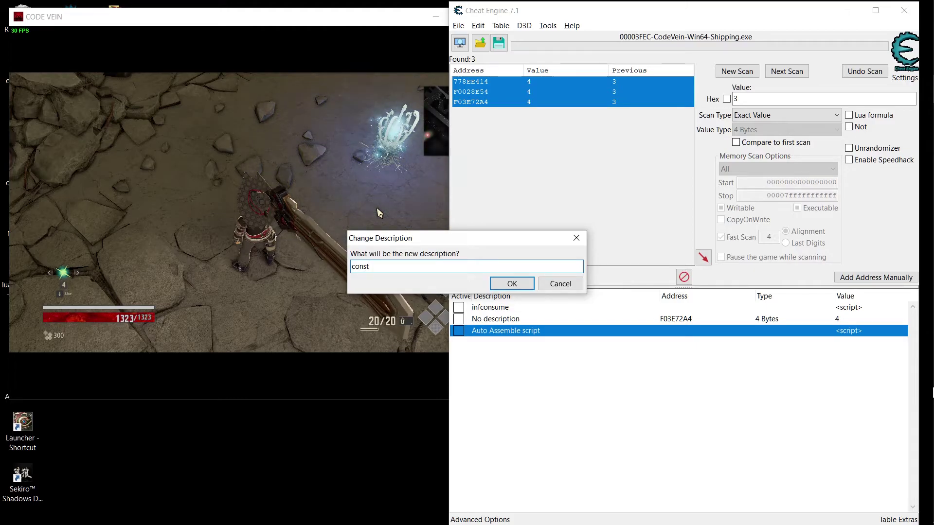
key(BackSpace)
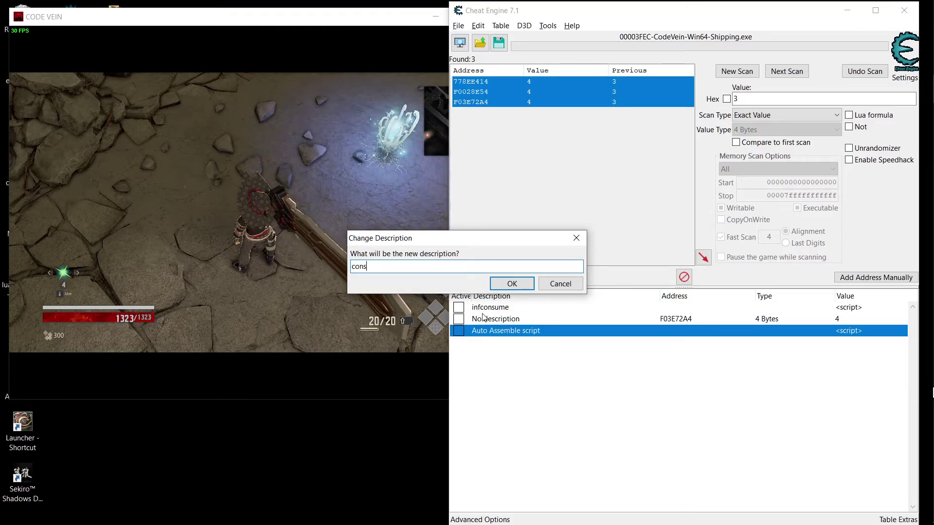
click(511, 284)
Step: Enable the cons script and test the equipped consumable in Code Vein, checking its count in the inventory
click(458, 332)
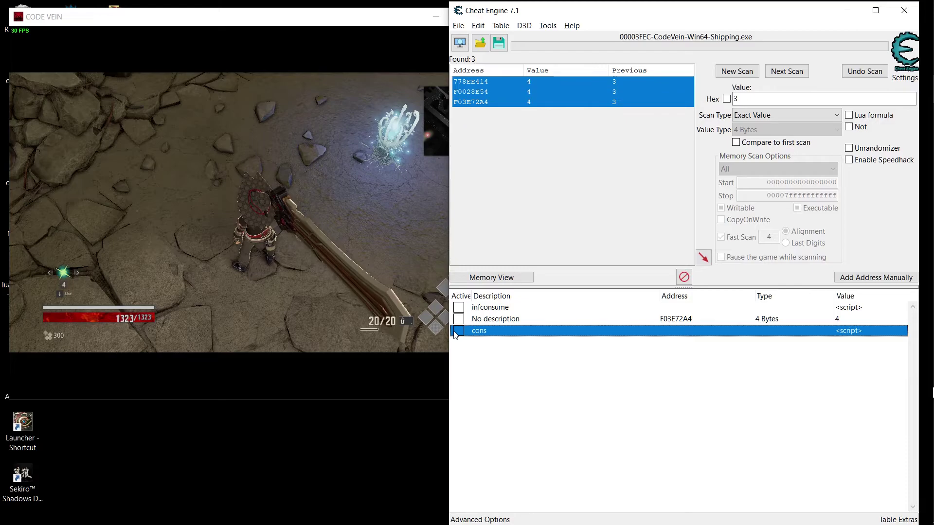
click(430, 329)
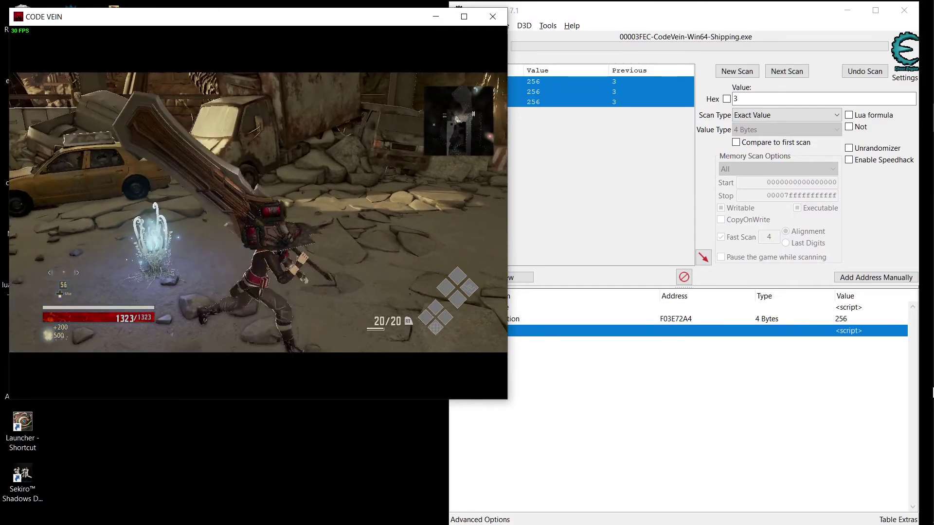
key(Escape)
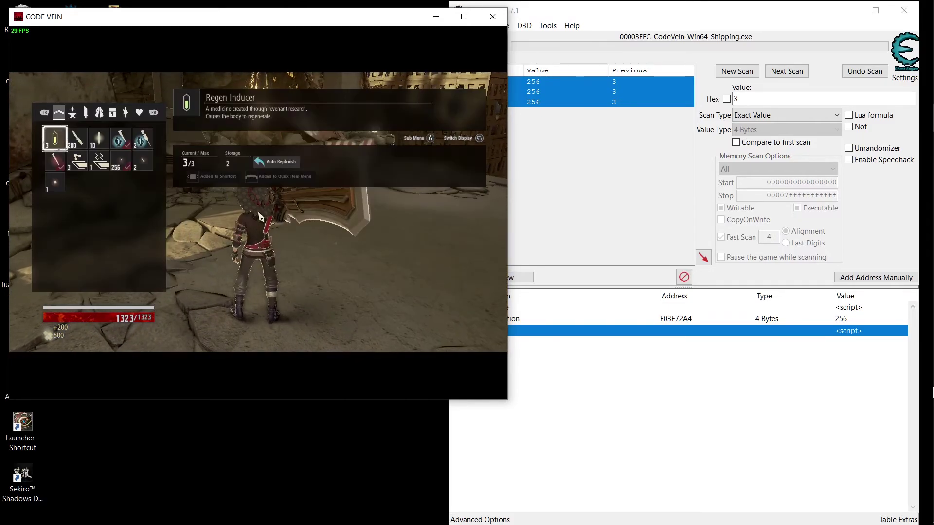